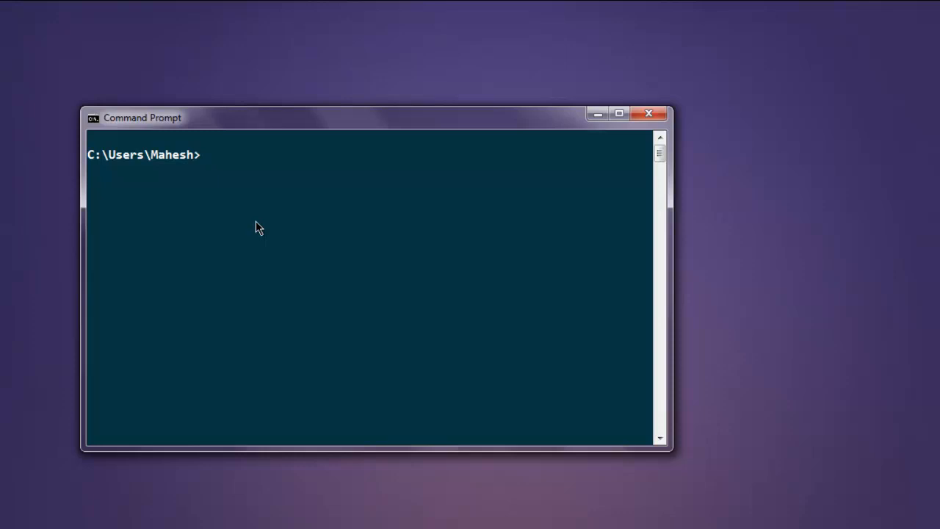
pyautogui.write('jy')
# Step: Correct the typed command and run 'jupyter notebook' to launch the server from the home folder
pyautogui.press('BackSpace')
pyautogui.write('upyter ')
pyautogui.write('notebook')
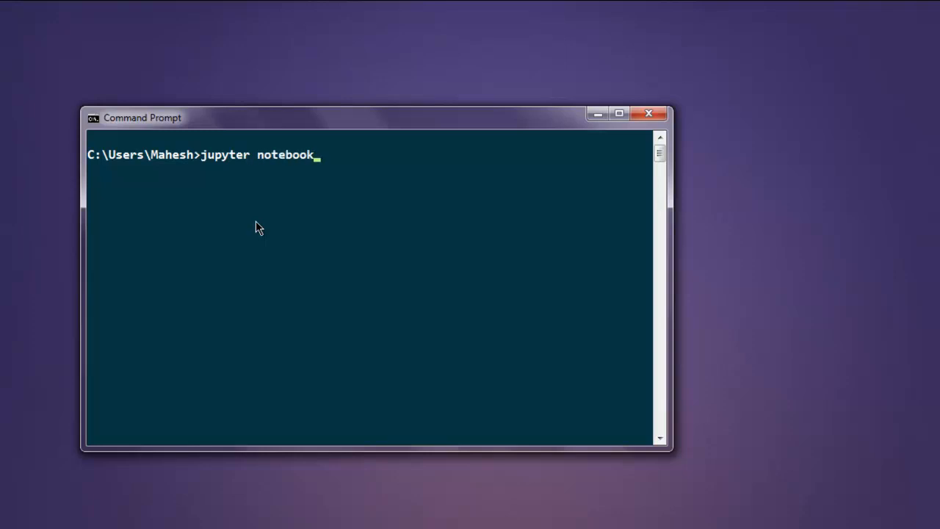
pyautogui.press('Return')
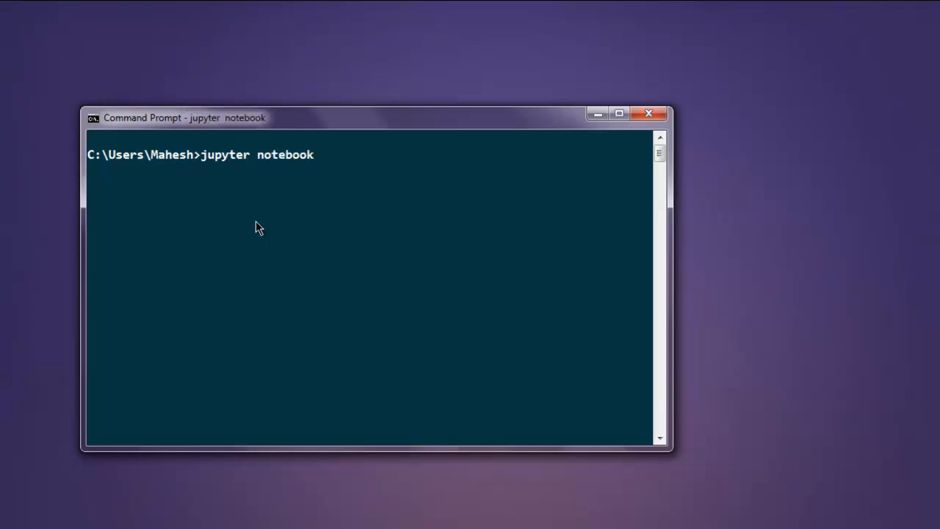
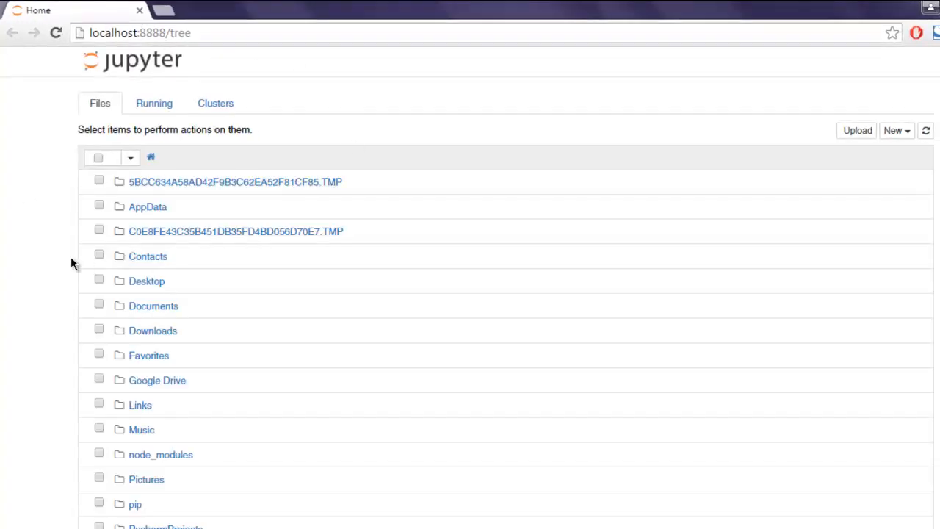
# Step: Create a new Python 3 notebook from the New menu on the home page
pyautogui.click(895, 130)
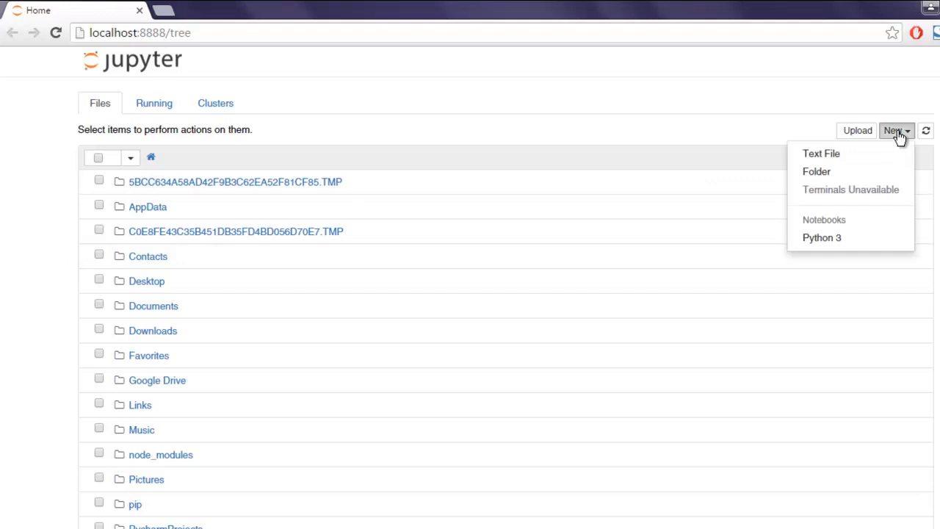
pyautogui.click(822, 237)
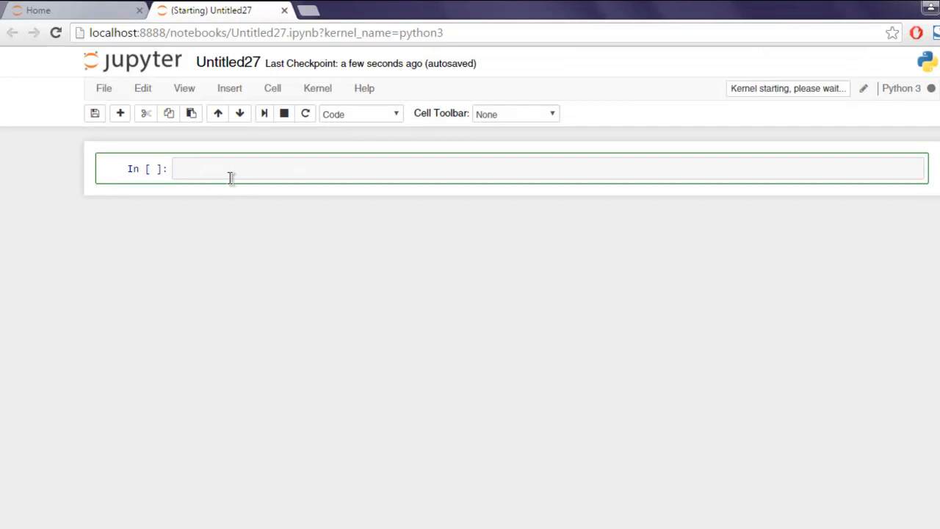
pyautogui.write('fro')
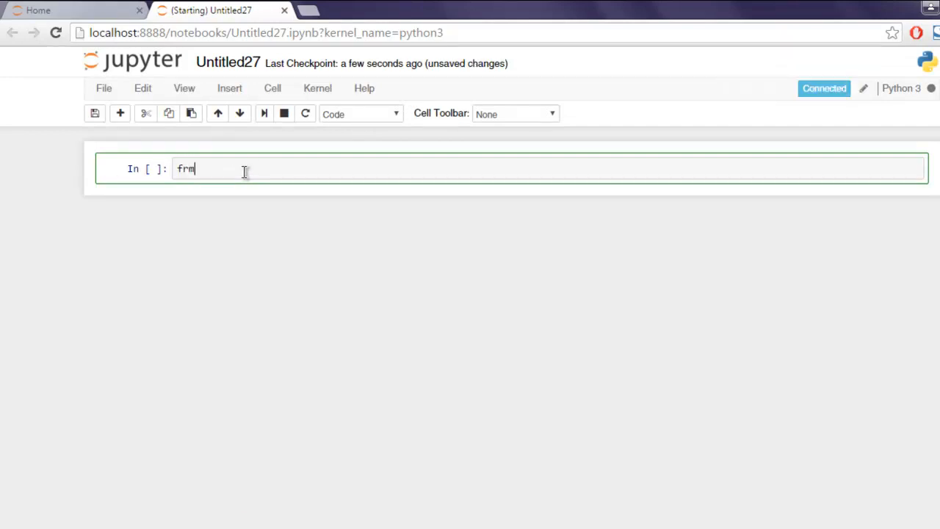
pyautogui.write('m __')
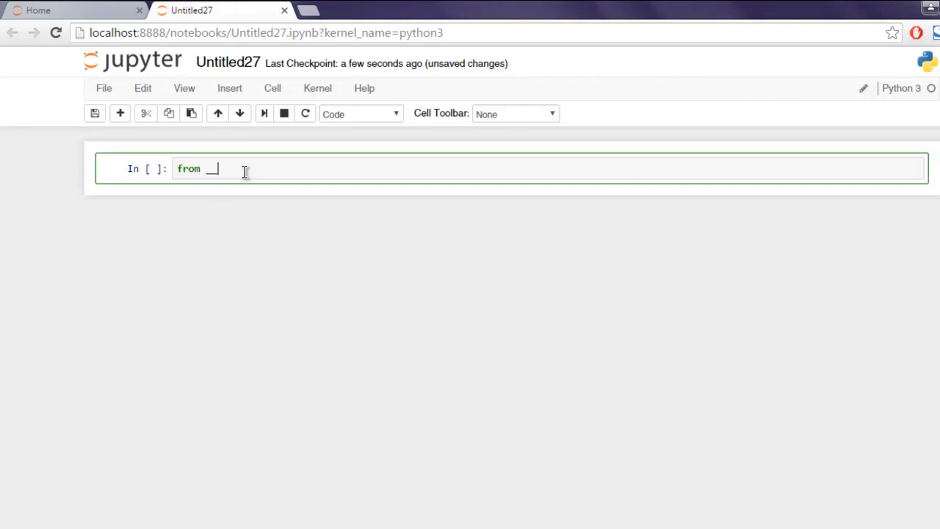
pyautogui.write('future')
pyautogui.write('__')
pyautogui.write(' import p')
pyautogui.write('rint_function')
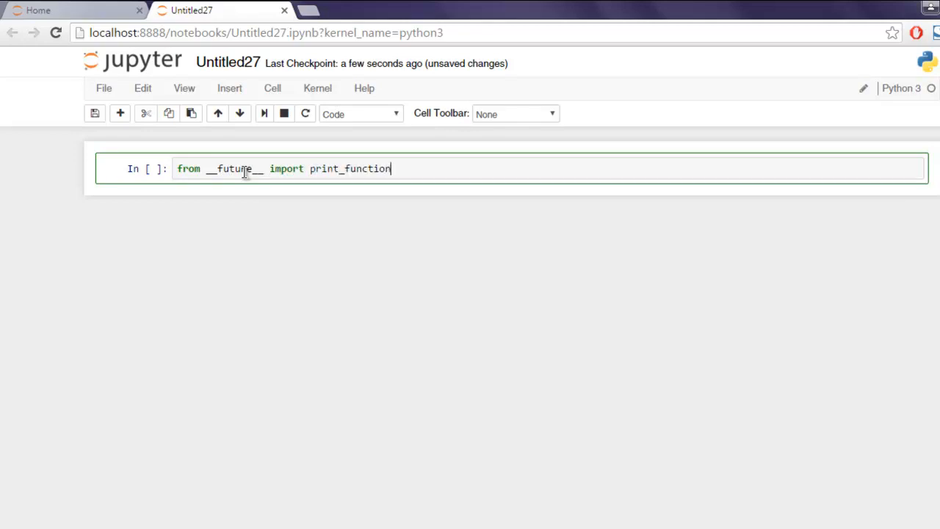
# Step: Write the print_function, pandas as pd and numpy as np imports on separate lines
pyautogui.press('Return')
pyautogui.write('i')
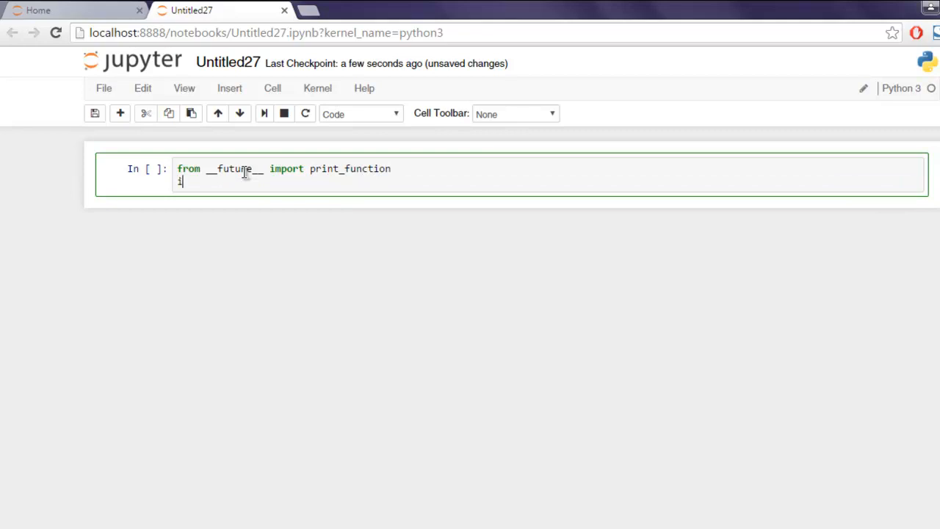
pyautogui.write('mport pandas')
pyautogui.write(' as pd')
pyautogui.press('Return')
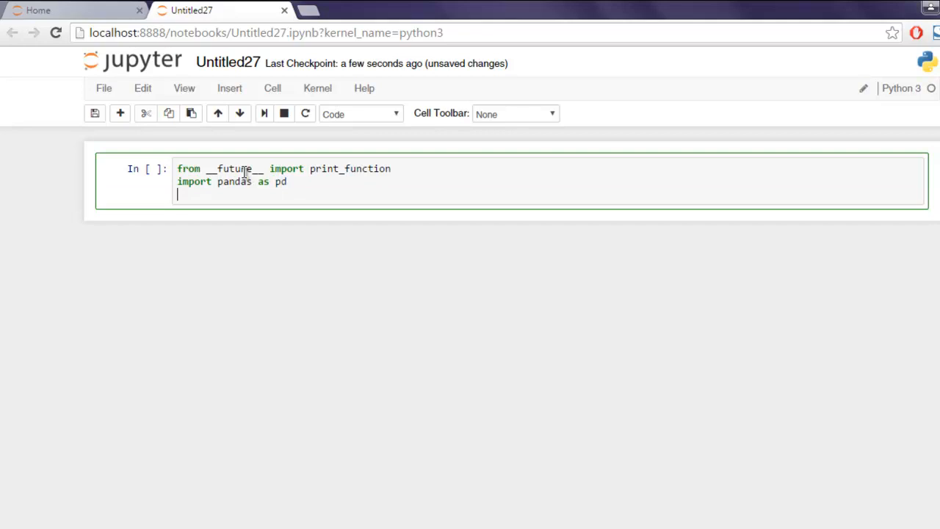
pyautogui.write('import num')
pyautogui.write('py as np')
pyautogui.press('Return')
pyautogui.press('Return')
pyautogui.write('df = ')
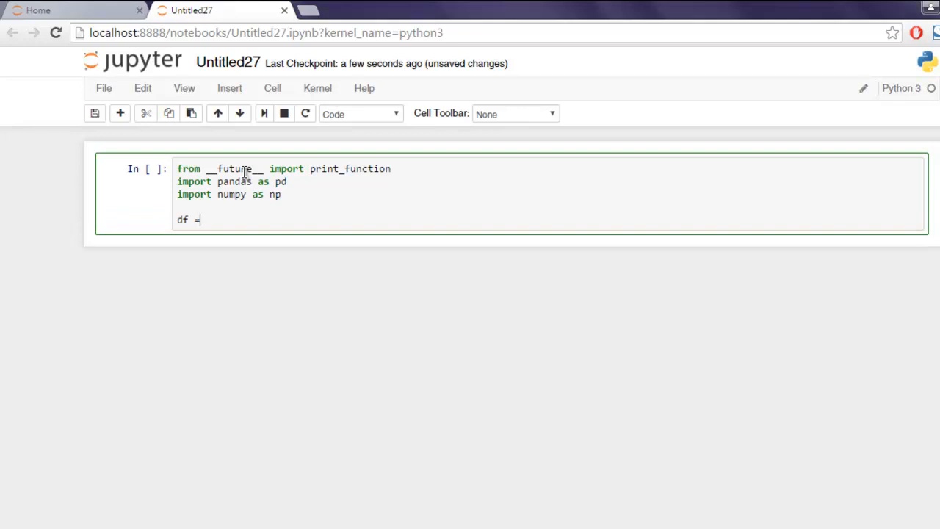
pyautogui.write('pd.read')
pyautogui.write('_ex')
pyautogui.write('cel')
pyautogui.write('(')
pyautogui.write('"D:/')
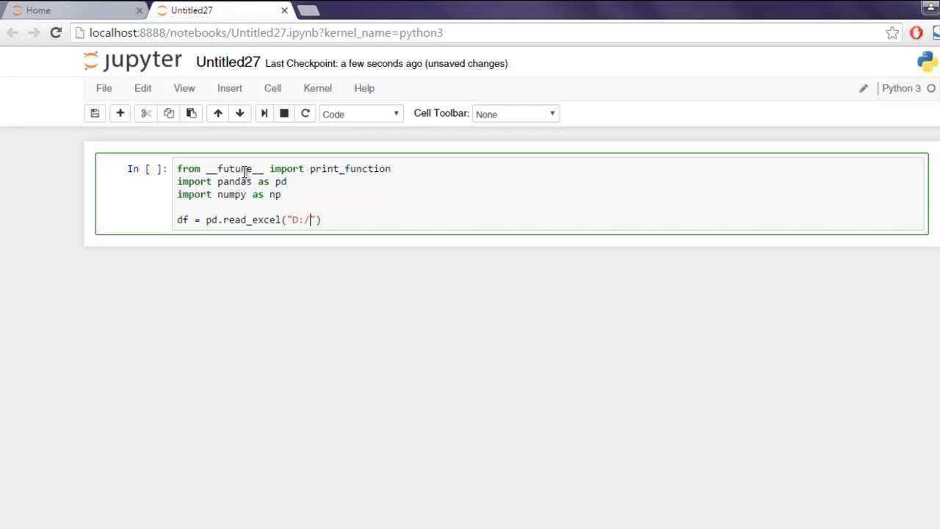
pyautogui.write('/sampl')
pyautogui.write('e.xlsx')
# Step: Load D://sample.xlsx into df with pd.read_excel and preview it with df.head()
pyautogui.press('End')
pyautogui.press('Return')
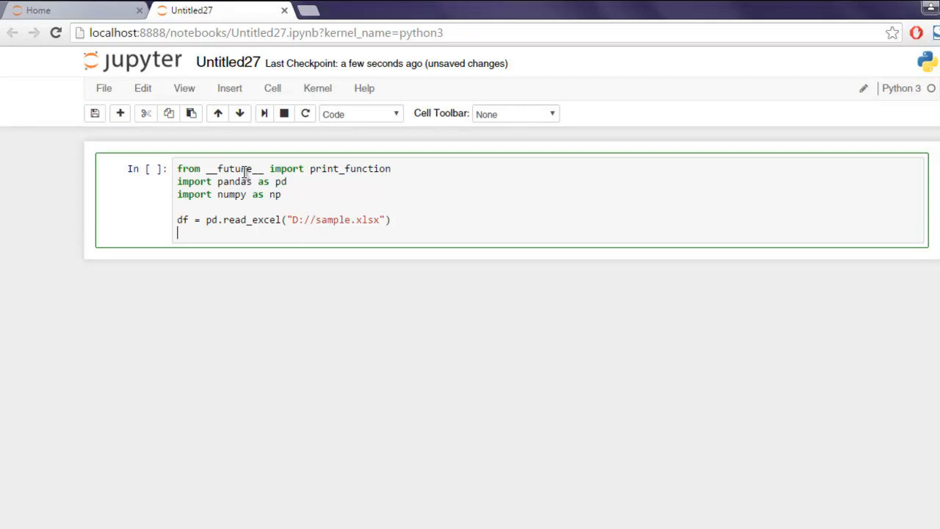
pyautogui.write('df.h')
pyautogui.write('ead()')
pyautogui.click(273, 89)
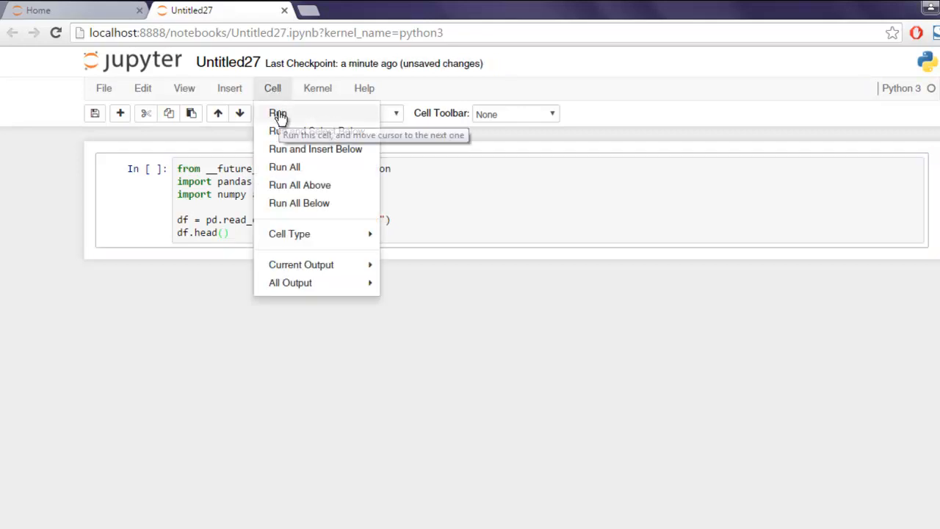
pyautogui.click(278, 114)
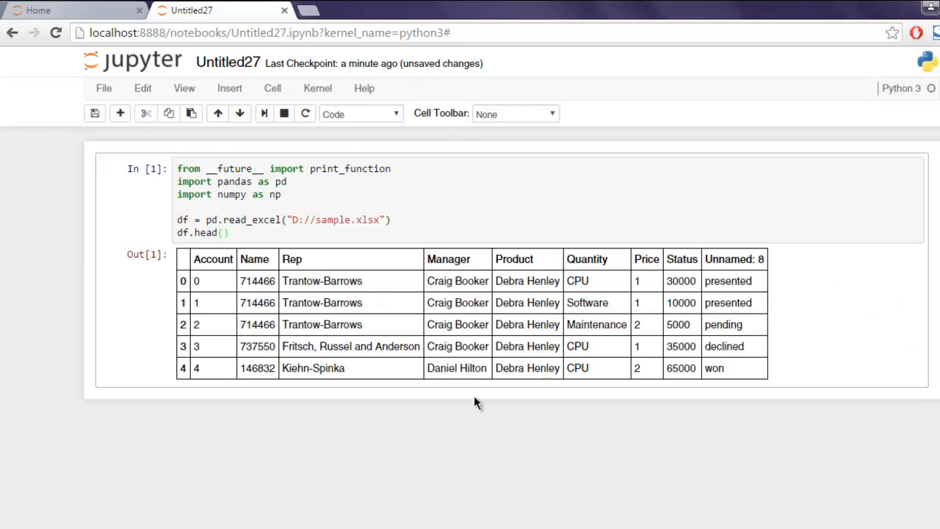
pyautogui.click(249, 232)
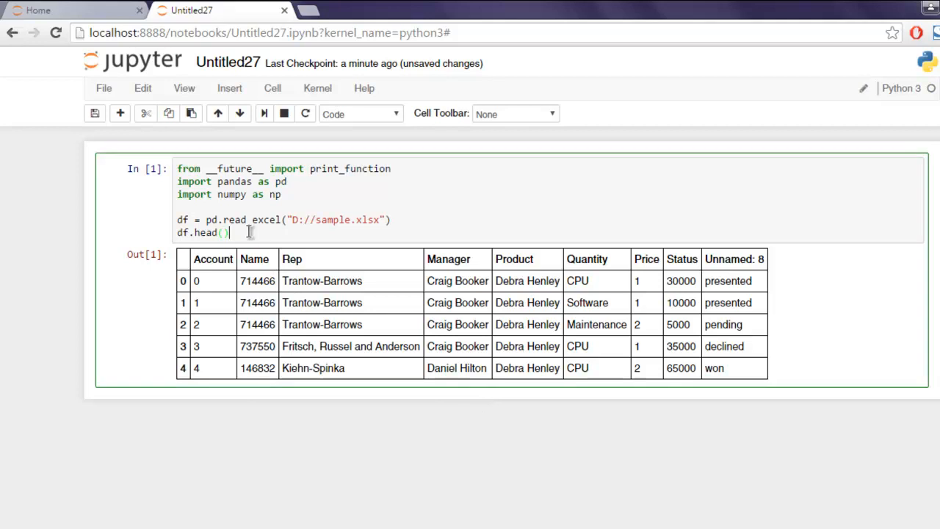
# Step: Remove the df.head() line and leave a blank line below read_excel
pyautogui.moveTo(229, 232); pyautogui.dragTo(170, 237)
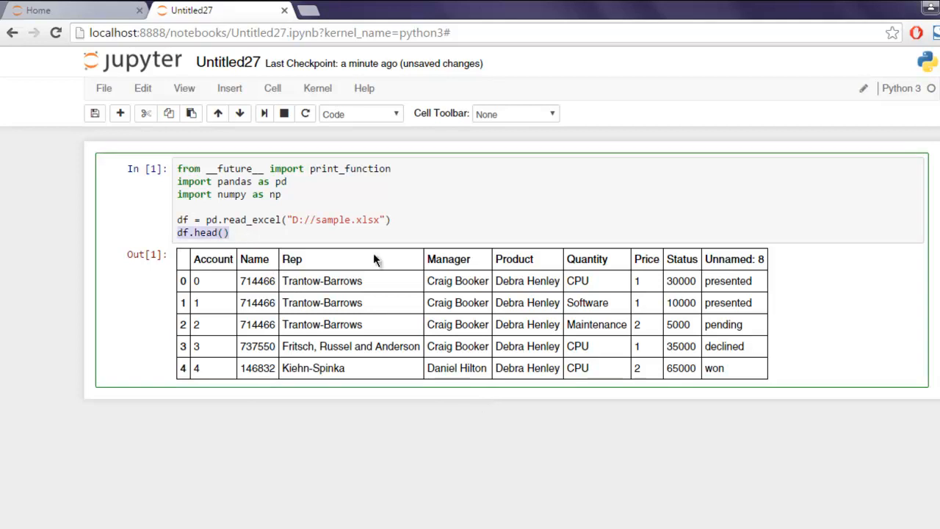
pyautogui.press('BackSpace')
pyautogui.press('Return')
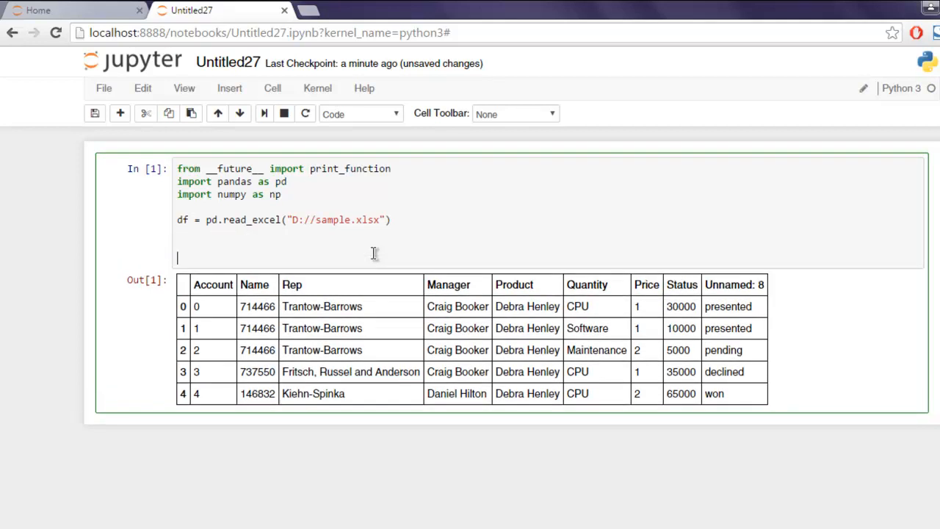
pyautogui.press('Return')
pyautogui.write('sales ')
pyautogui.write('= ')
pyautogui.write('pd.piv')
pyautogui.write('or_tab')
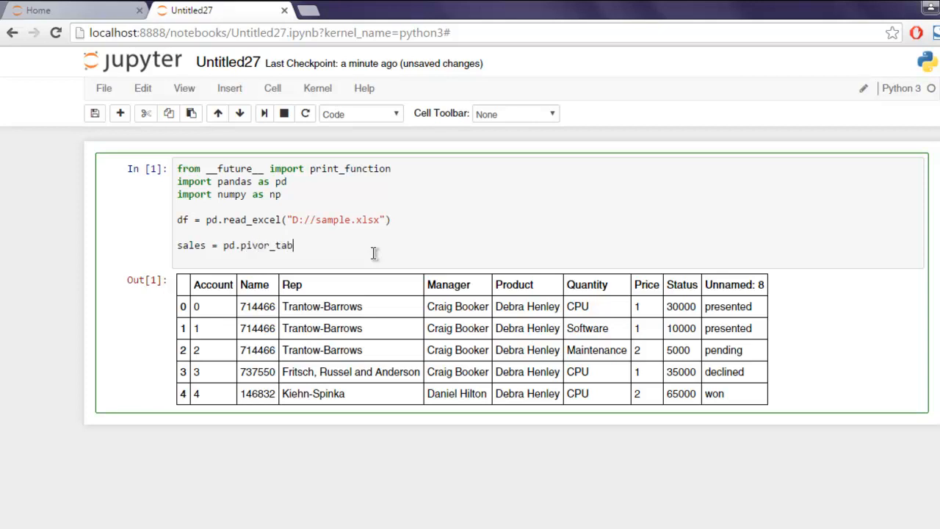
pyautogui.write('le(')
pyautogui.write('df')
pyautogui.write(',')
pyautogui.write('index=')
pyautogui.write('["')
pyautogui.write('Manager')
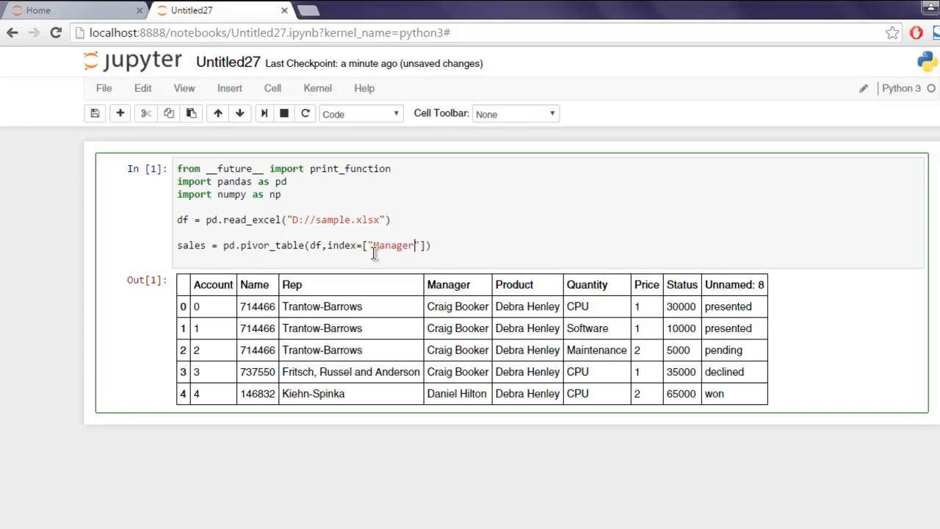
pyautogui.write('"')
pyautogui.write('"')
# Step: Write sales = pd.pivot_table(df, index=["Manager","Rep","Product"] and begin the values argument
pyautogui.press('BackSpace')
pyautogui.write(',"Rep')
pyautogui.press('BackSpace')
pyautogui.write('p"')
pyautogui.write(',"Produ')
pyautogui.write('ct')
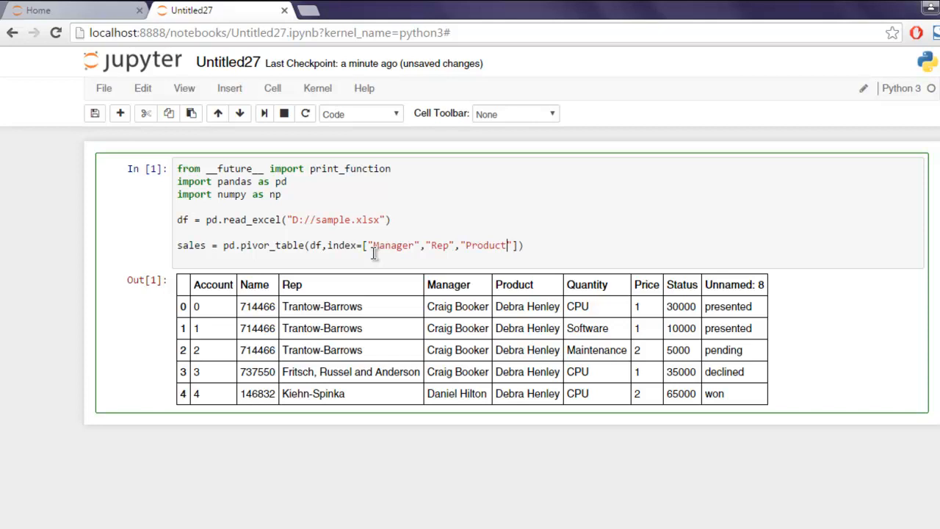
pyautogui.press('Right')
pyautogui.press('Right')
pyautogui.write(',values')
pyautogui.write('=')
pyautogui.write('["')
pyautogui.write('PRIC')
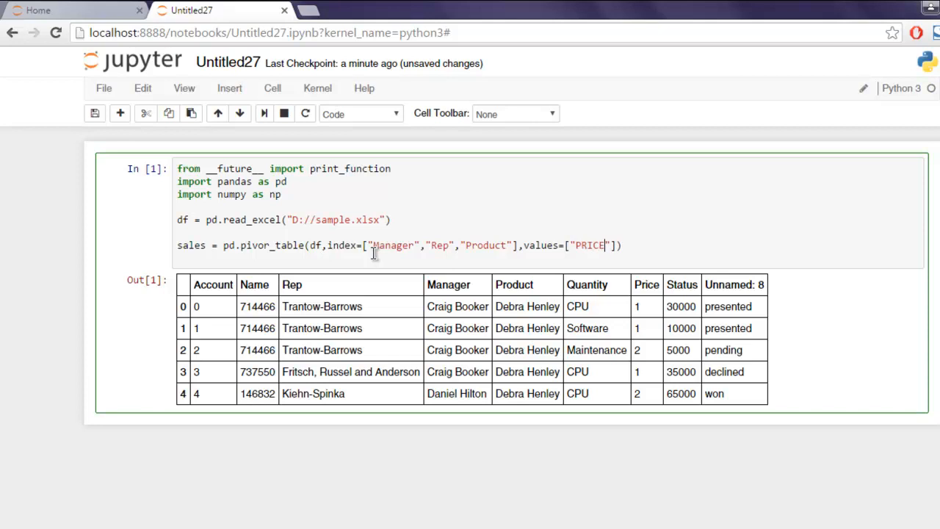
# Step: Fill the values list with "Price" and "Quantity", correcting a mistyped name
pyautogui.press('BackSpace')
pyautogui.press('BackSpace')
pyautogui.press('BackSpace')
pyautogui.write('ro')
pyautogui.press('BackSpace')
pyautogui.write('i')
pyautogui.write('ce')
pyautogui.press('Right')
pyautogui.write(',""')
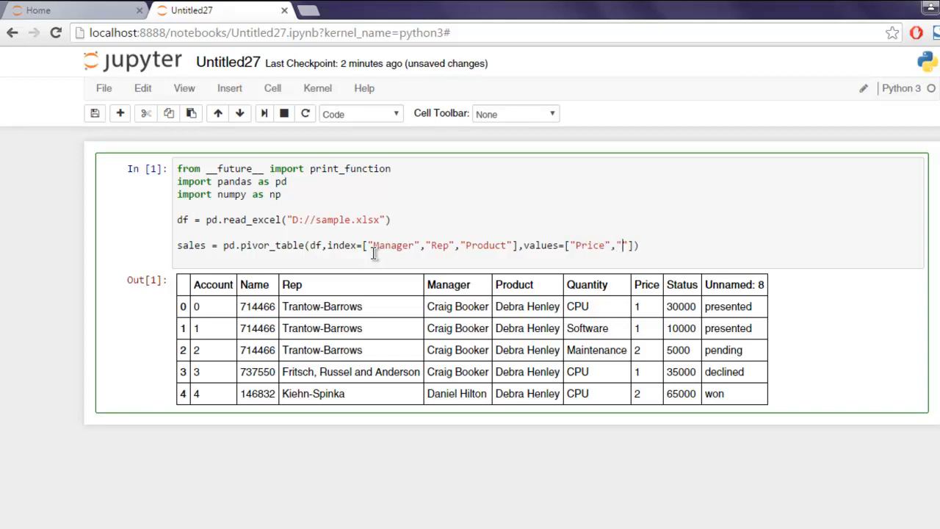
pyautogui.press('Left')
pyautogui.write('Quantity')
pyautogui.press('Right')
pyautogui.press('Right')
pyautogui.write(',a')
pyautogui.write('ggfuc')
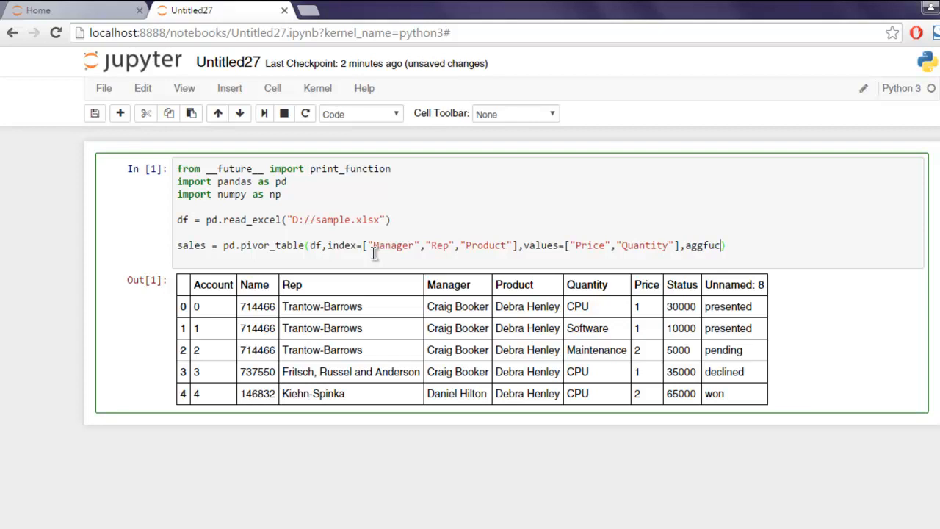
# Step: Add aggfunc=[np.sum,np.mean] and fill_value=0 to the pivot_table call
pyautogui.press('BackSpace')
pyautogui.write('nc=')
pyautogui.write('[]')
pyautogui.press('Left')
pyautogui.write('np.')
pyautogui.write('sum,np.')
pyautogui.write('mean')
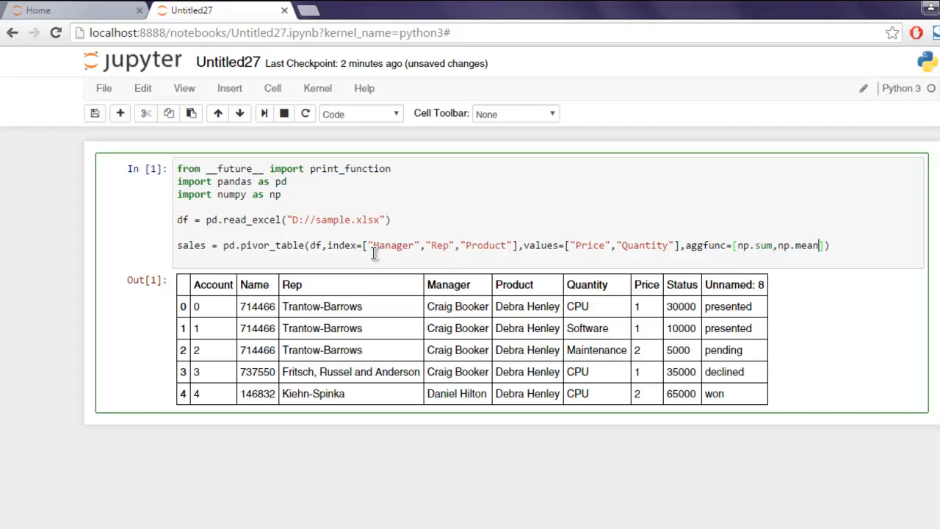
pyautogui.write(',')
pyautogui.write('fu')
pyautogui.press('BackSpace')
pyautogui.write('ill')
pyautogui.write('_valu')
pyautogui.write('e=0')
pyautogui.write(')')
pyautogui.press('Return')
pyautogui.write('sale')
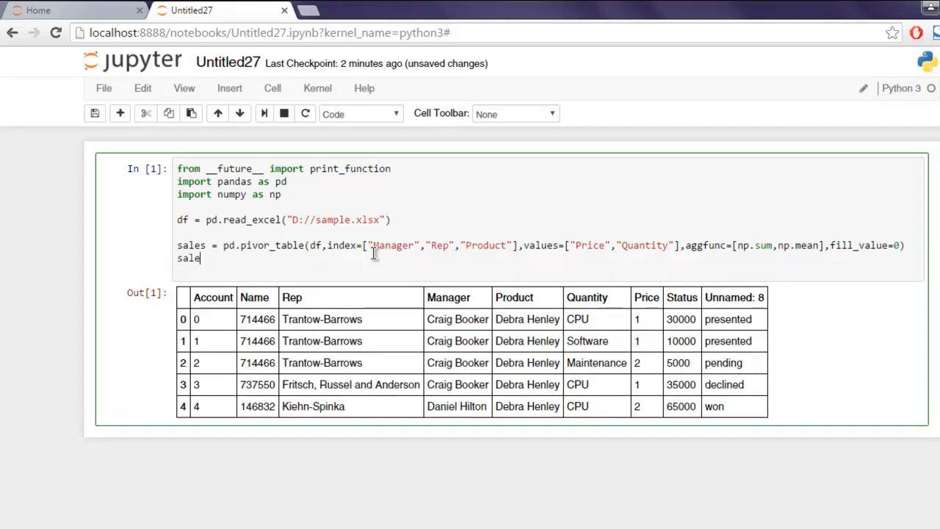
pyautogui.write('s.head')
pyautogui.write('()')
# Step: Run the cell via the Cell menu, producing an AttributeError
pyautogui.click(274, 88)
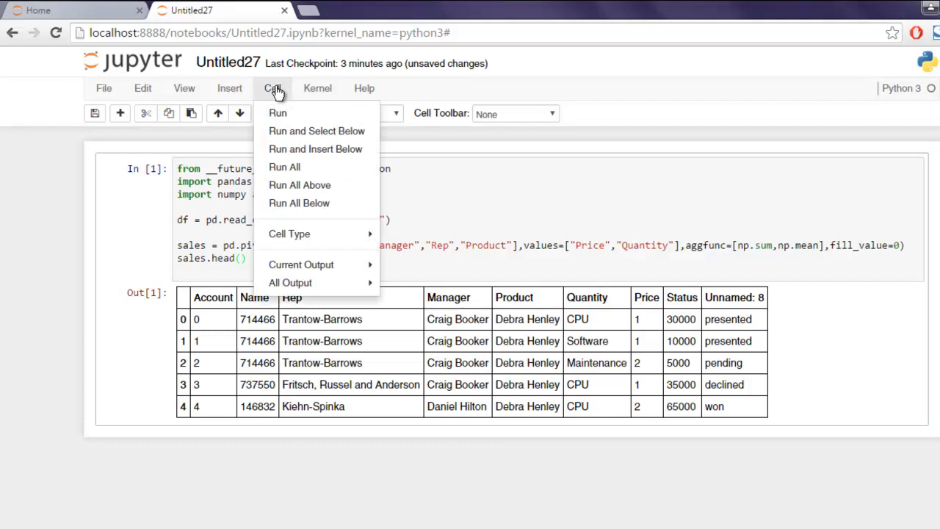
pyautogui.click(277, 113)
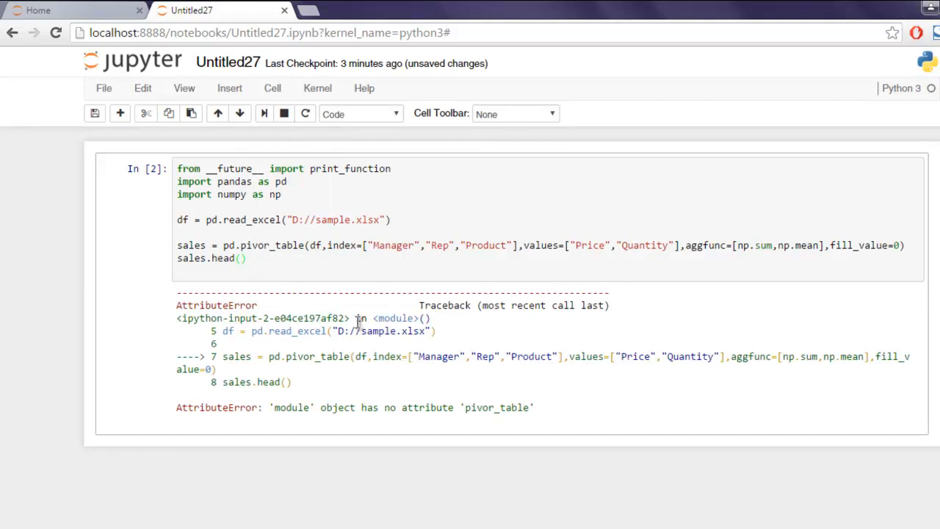
# Step: Highlight the traceback and the 'no attribute pivor_table' error message to read them
pyautogui.moveTo(293, 305)
pyautogui.mouseDown()
pyautogui.moveTo(470, 300)
pyautogui.moveTo(537, 414)
pyautogui.mouseUp()
pyautogui.click(541, 408)
pyautogui.moveTo(276, 406); pyautogui.dragTo(545, 407)
pyautogui.click(562, 413)
# Step: Correct pivor_table to pivot_table and rerun, showing the sum/mean Price pivot table
pyautogui.click(269, 245)
pyautogui.press('BackSpace')
pyautogui.write('t')
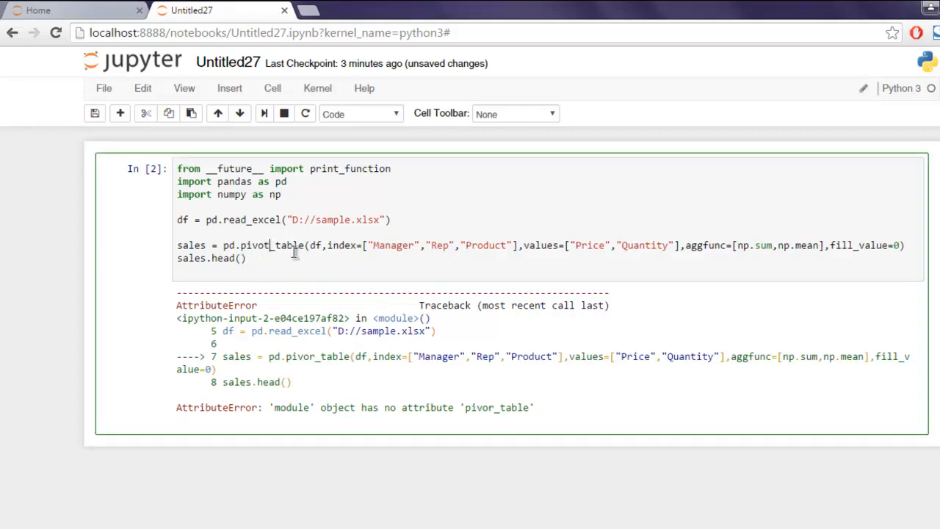
pyautogui.click(271, 88)
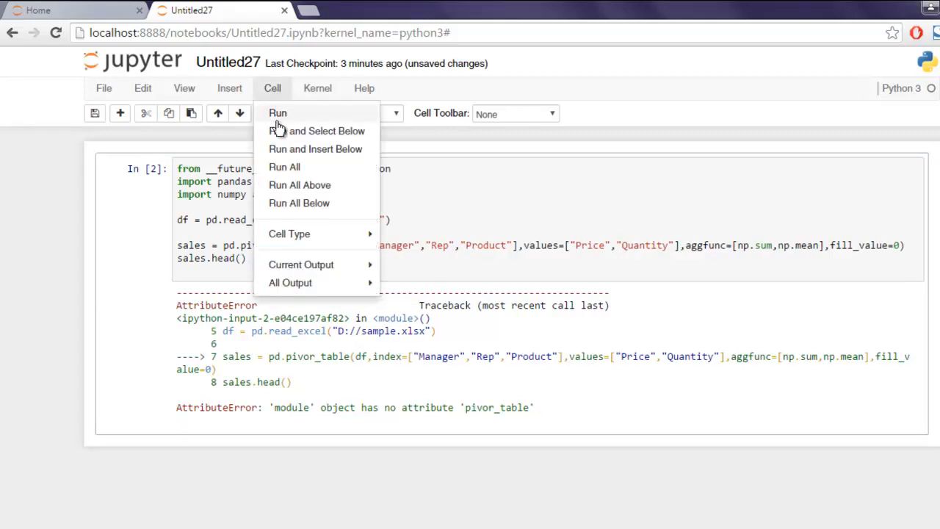
pyautogui.click(278, 114)
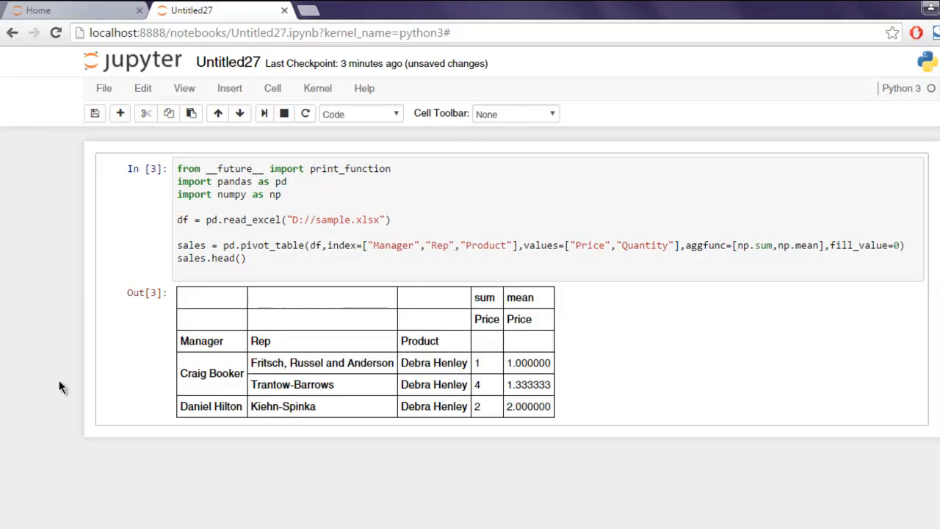